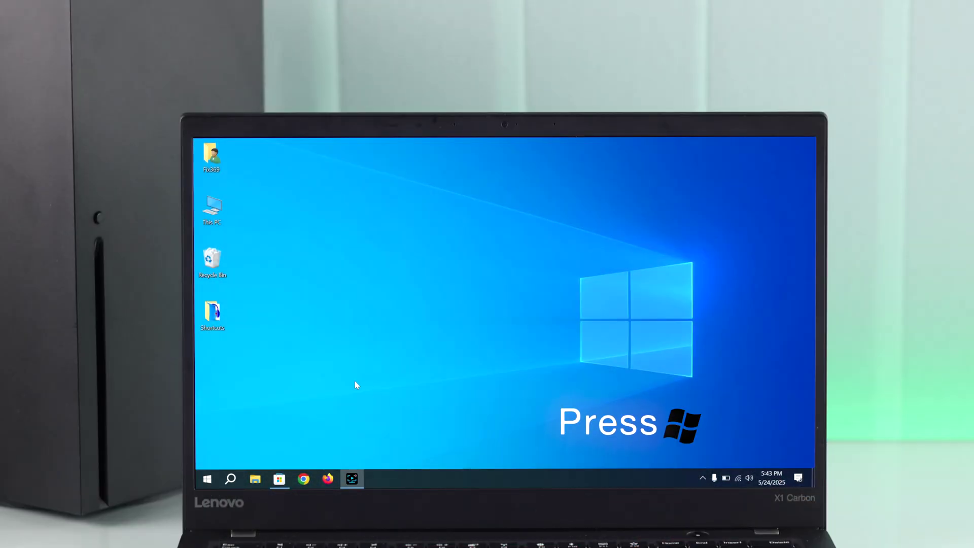
Reach the Bluetooth & other devices settings page via a Start search for "blue".
{"action": "key", "text": "super"}
{"action": "key", "text": "super"}
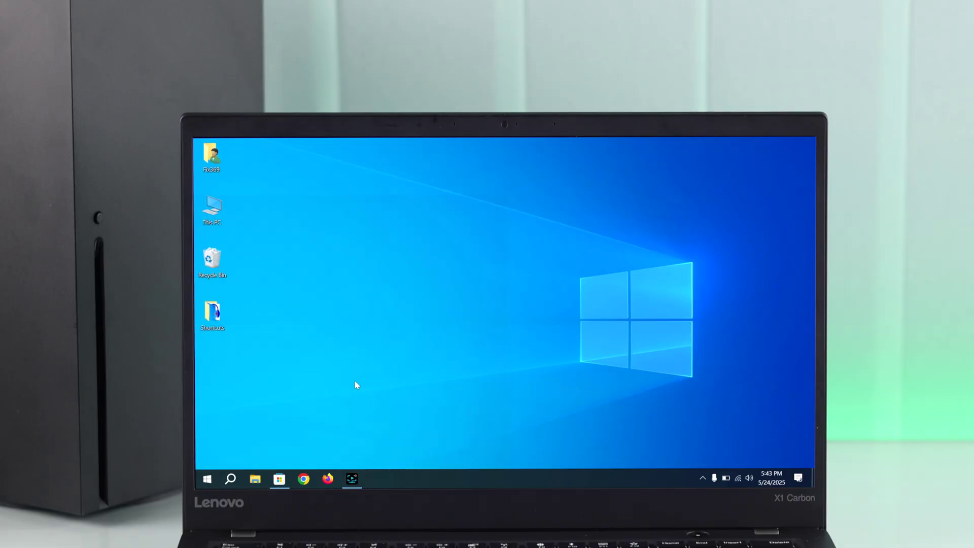
{"action": "key", "text": "super"}
{"action": "type", "text": "blue"}
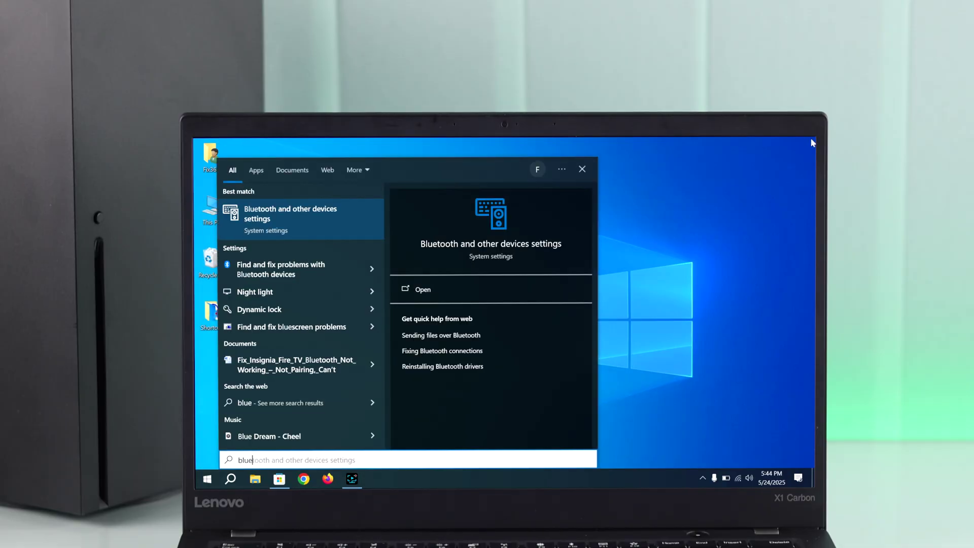
{"action": "key", "text": "Return"}
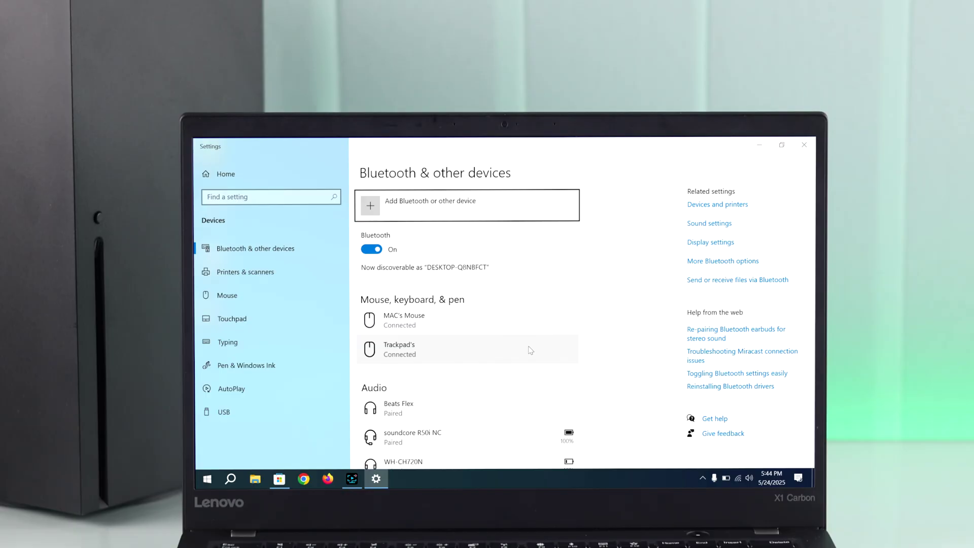
Add a Bluetooth device and pair the Xbox Wireless Controller from the discovered list.
{"action": "left_click", "coordinate": [368, 205]}
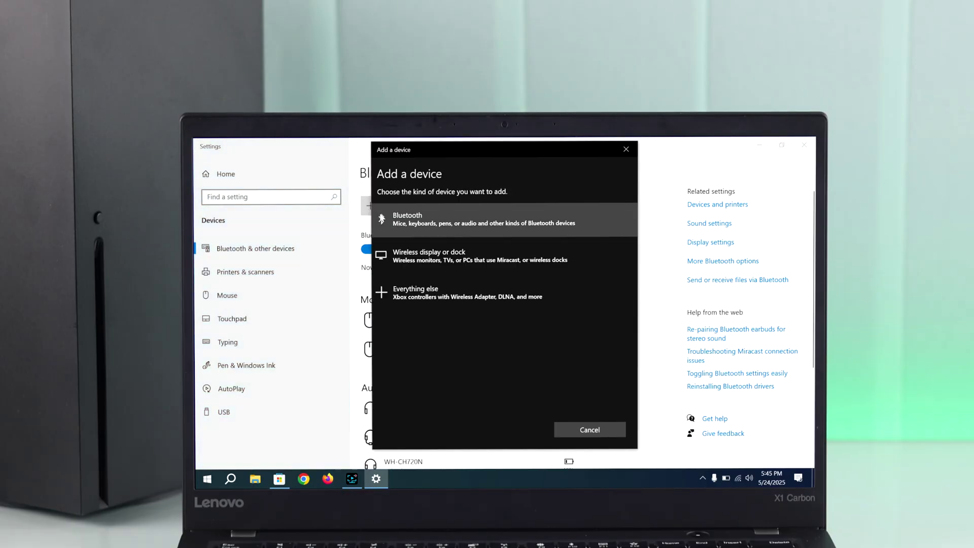
{"action": "left_click", "coordinate": [401, 224]}
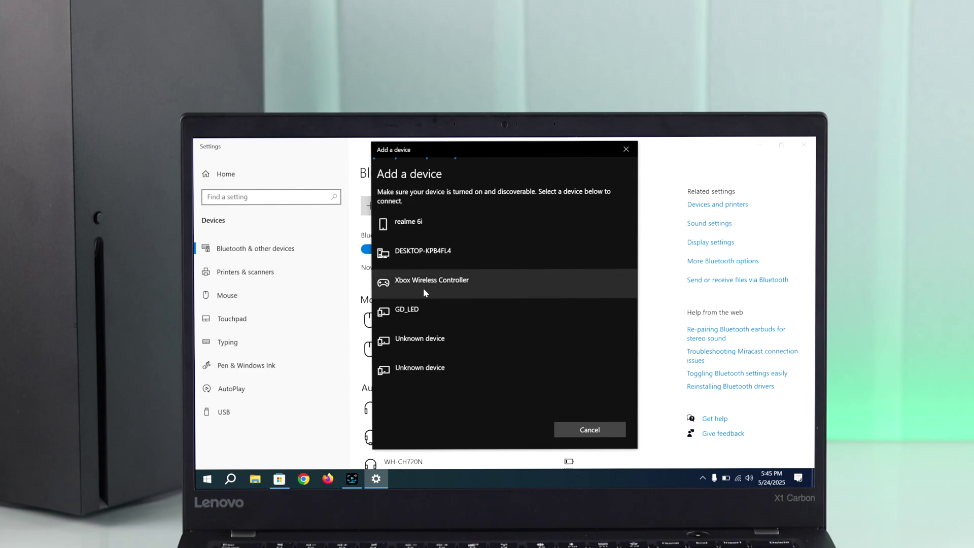
{"action": "left_click", "coordinate": [423, 287]}
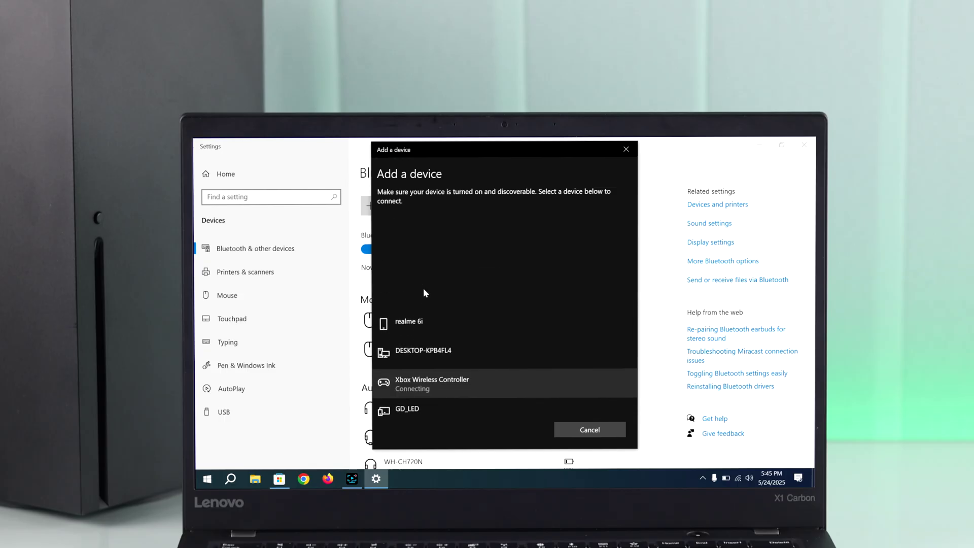